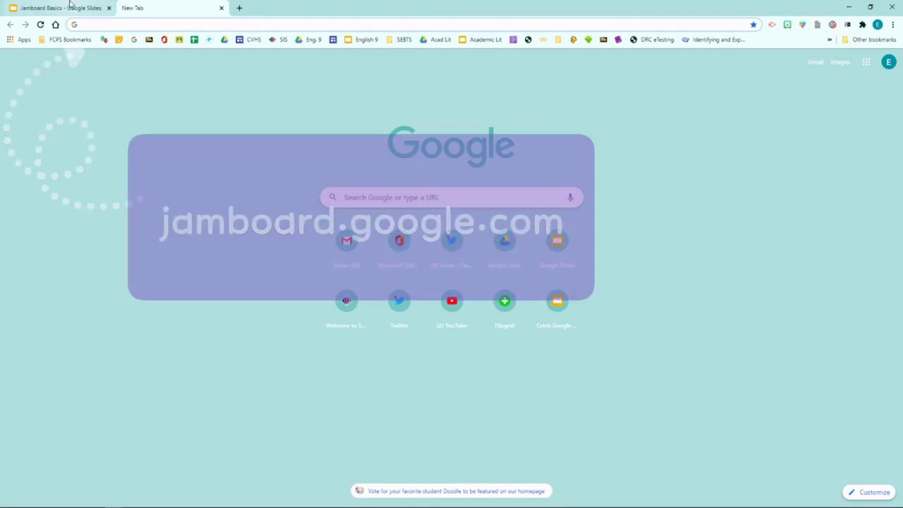
- Create a new jam at jamboard.google.com and rename it Demo
text(jam)
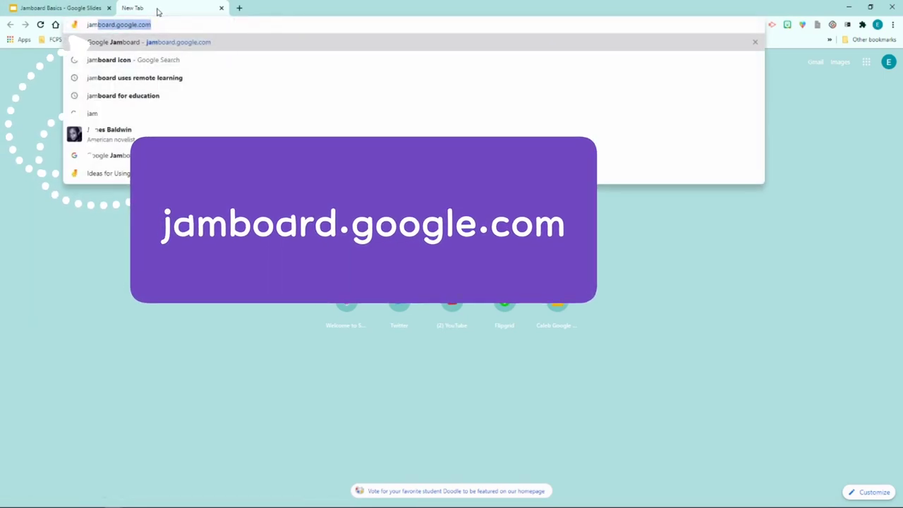
key(Return)
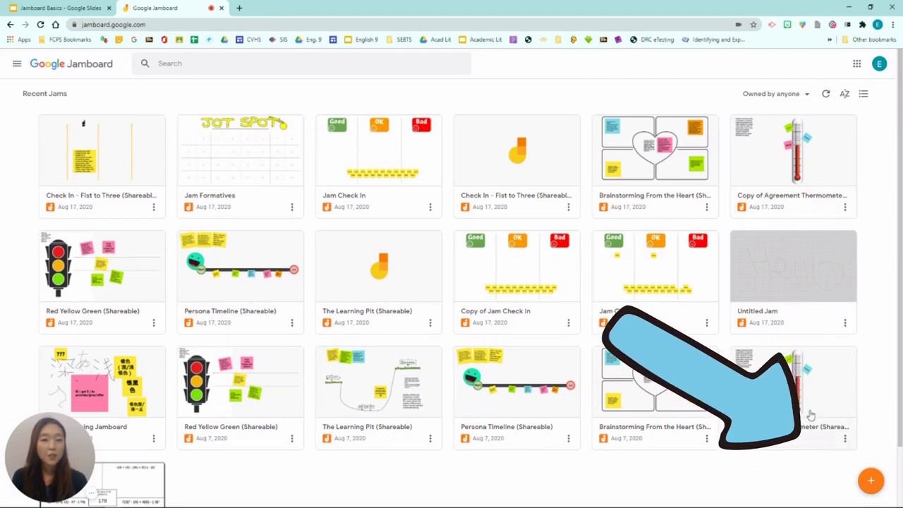
click(872, 482)
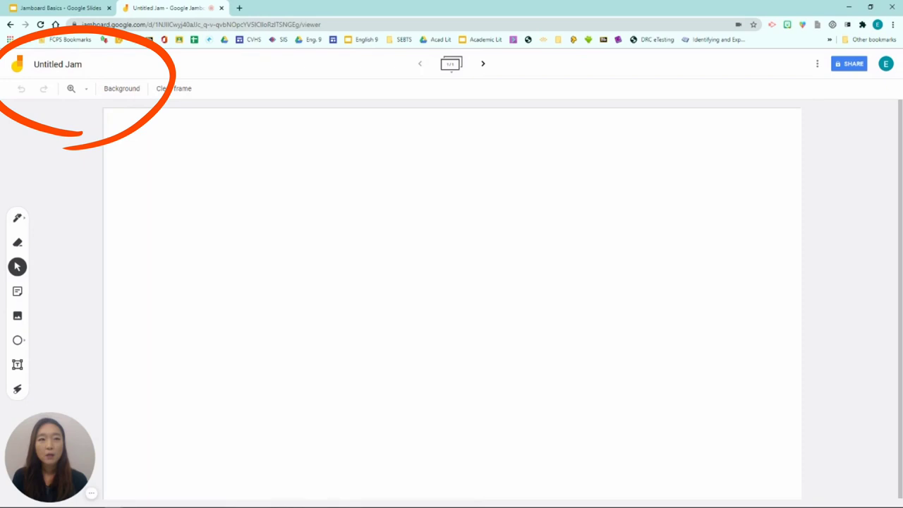
click(63, 67)
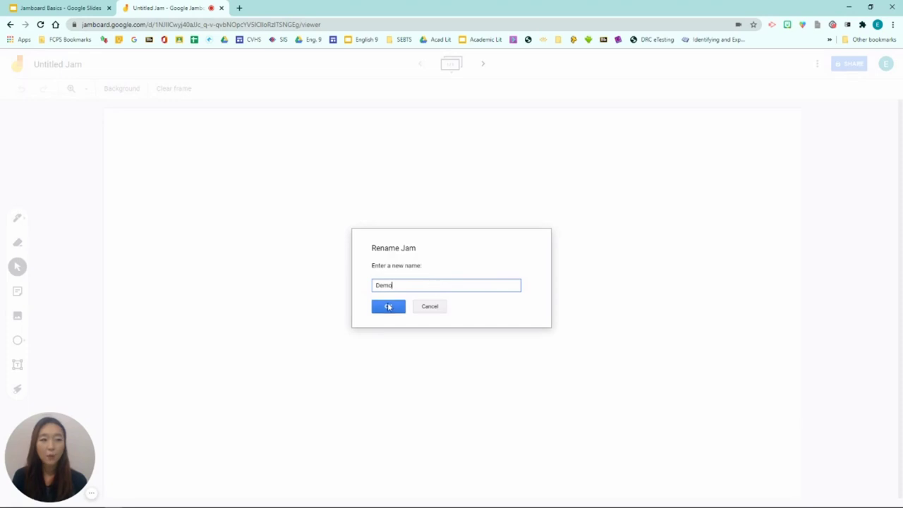
click(388, 307)
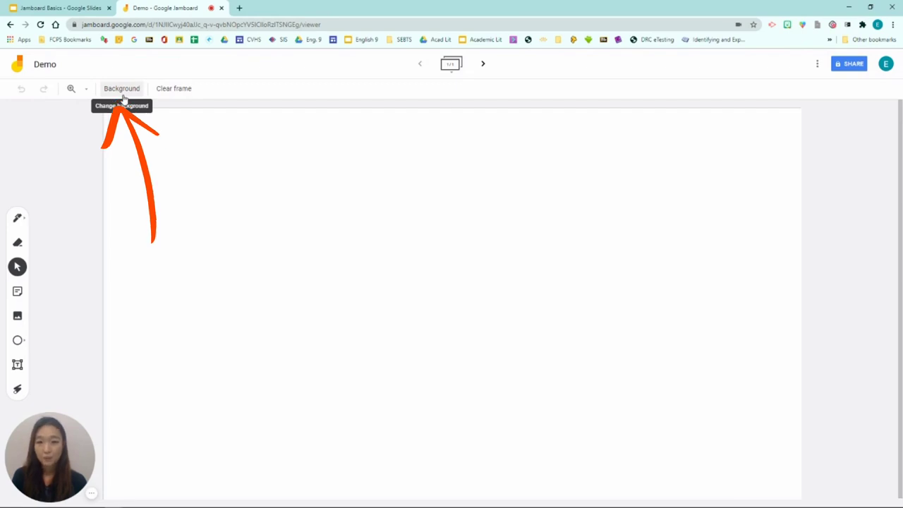
- Try the dotted, ruled, graph, grey grid, dark blue and black backgrounds on the frame one after another
click(122, 90)
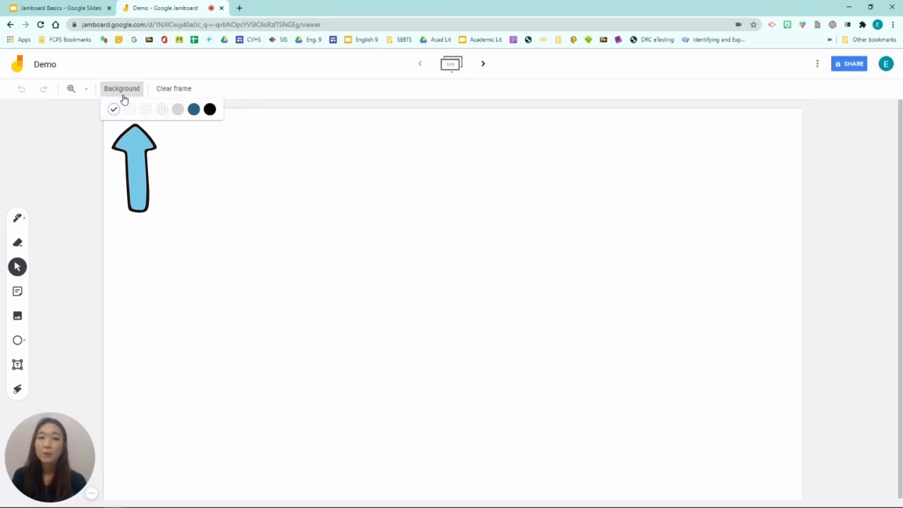
click(131, 109)
click(132, 96)
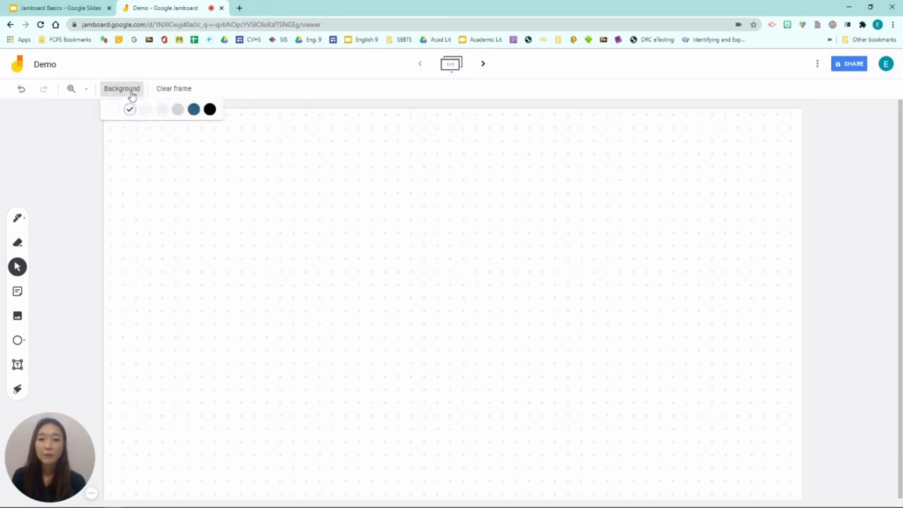
click(144, 110)
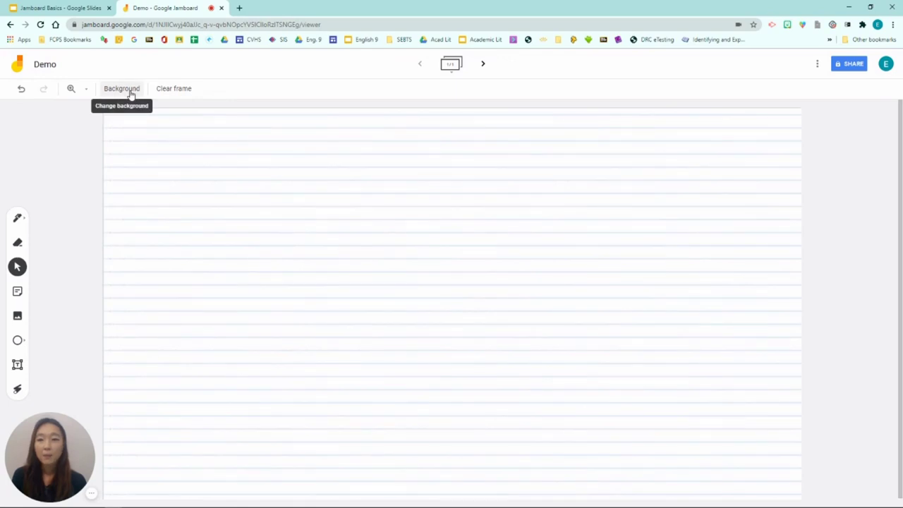
click(131, 94)
click(162, 110)
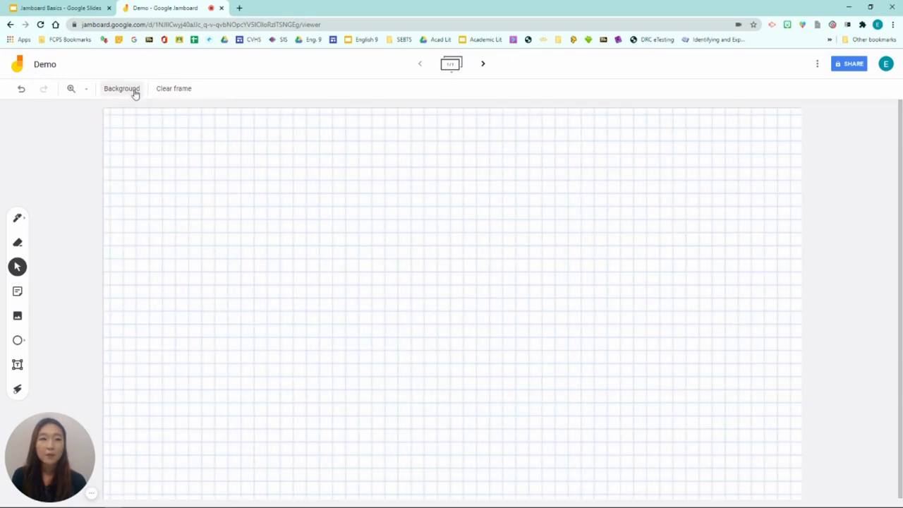
click(131, 90)
click(177, 111)
click(128, 94)
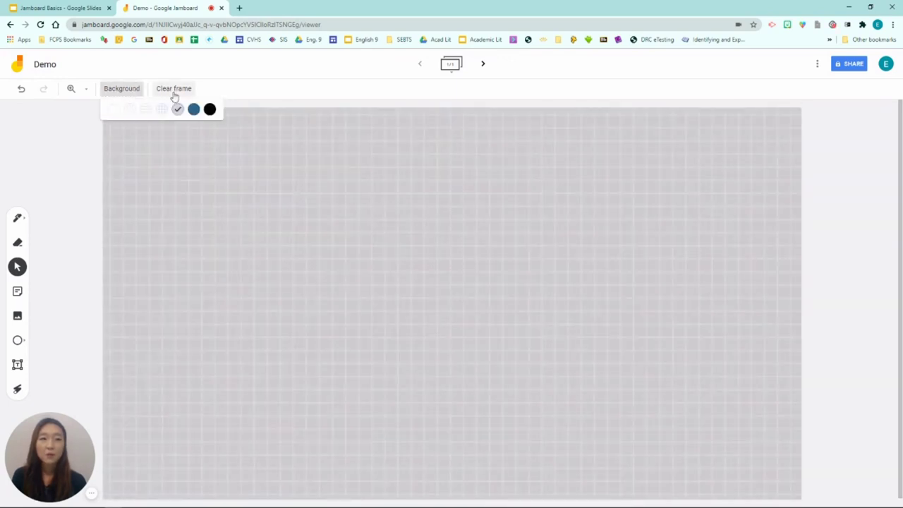
click(193, 111)
click(130, 94)
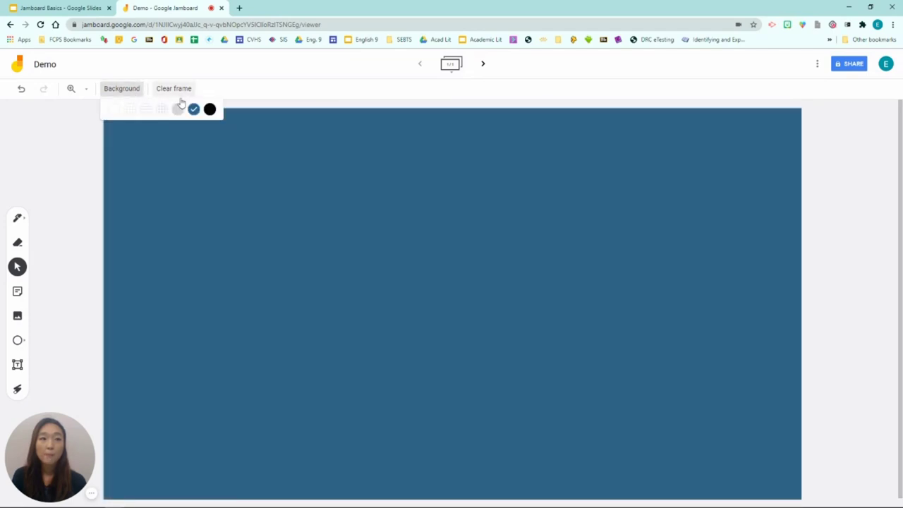
click(209, 109)
- Set the frame's background to Rules
click(129, 95)
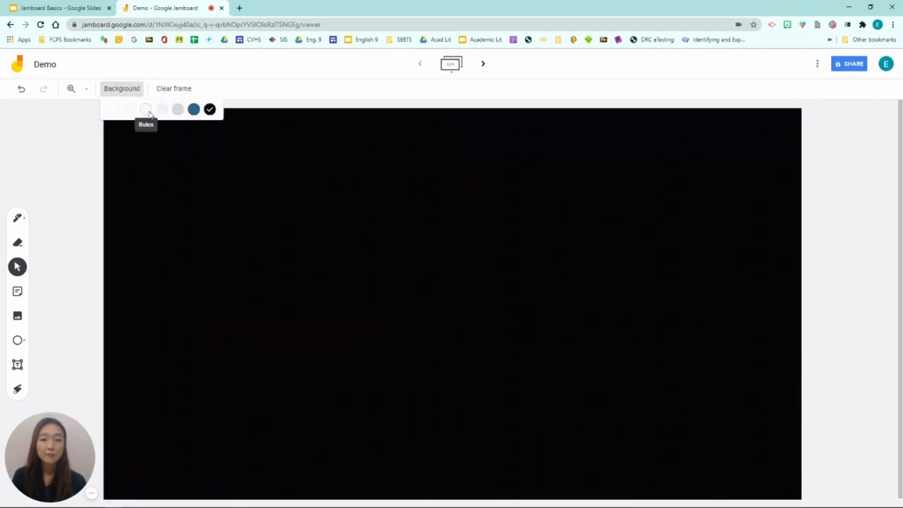
click(147, 110)
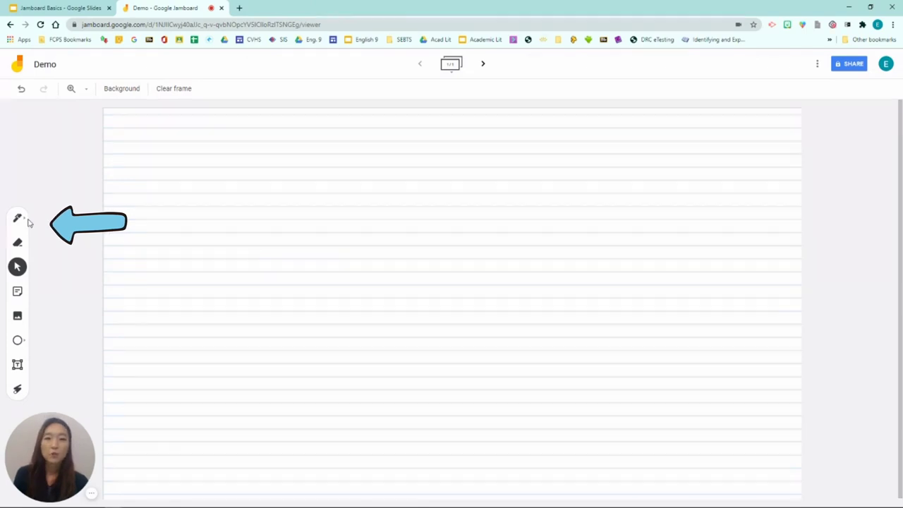
- Handwrite the word Hello with the green pen in the upper-left part of the frame
click(19, 220)
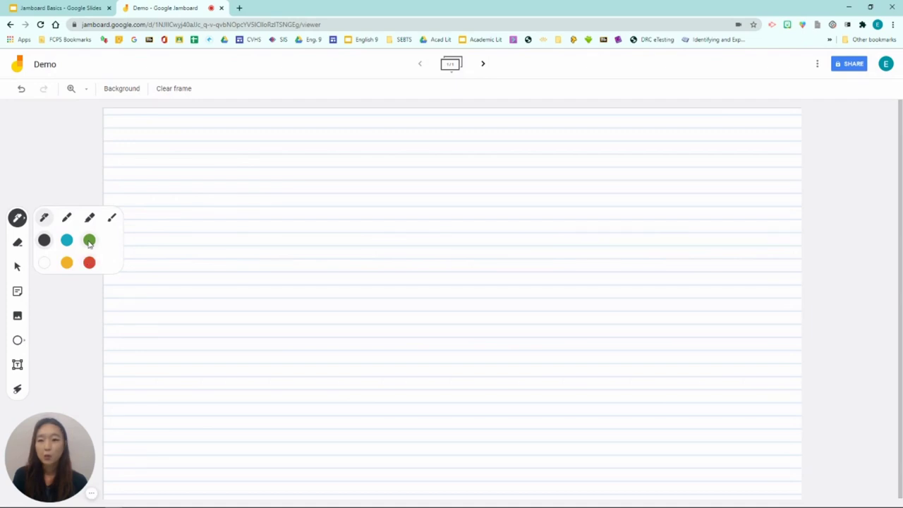
click(89, 241)
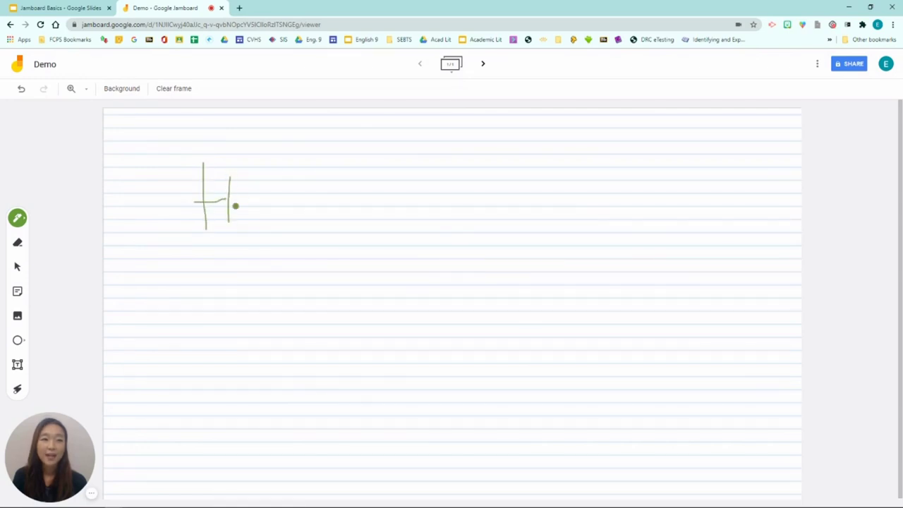
drag(241, 224, 268, 230)
drag(279, 177, 281, 223)
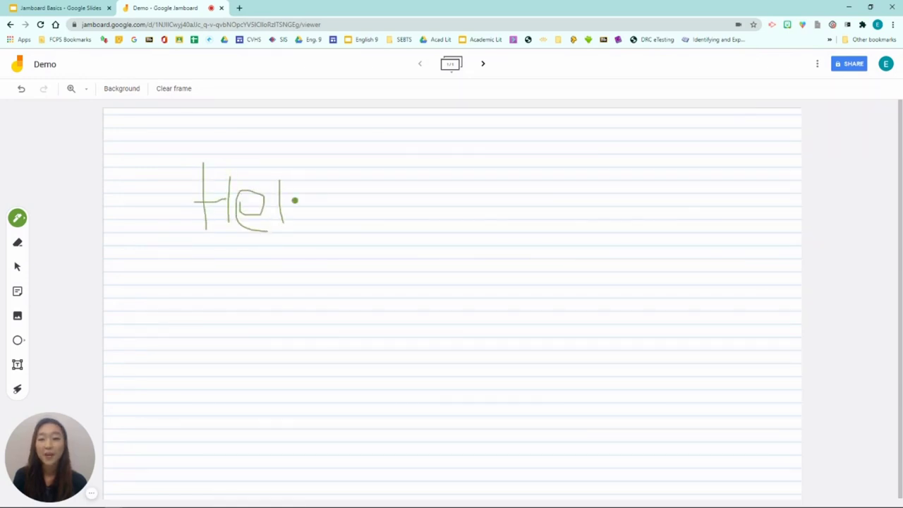
drag(299, 171, 300, 224)
mouse_move(319, 192)
mouse_down()
mouse_move(346, 224)
mouse_move(327, 185)
mouse_up()
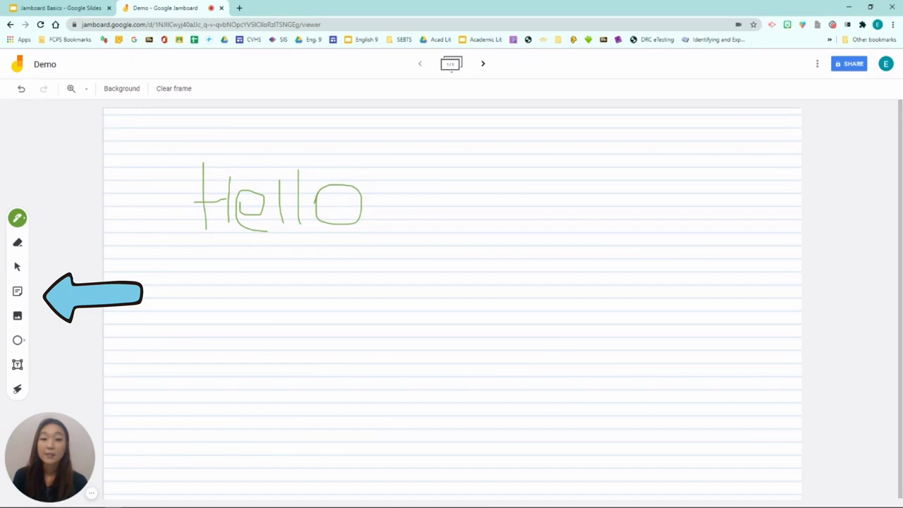
- Add a yellow sticky note with the text "hi" and dismiss the blank follow-up note
click(17, 291)
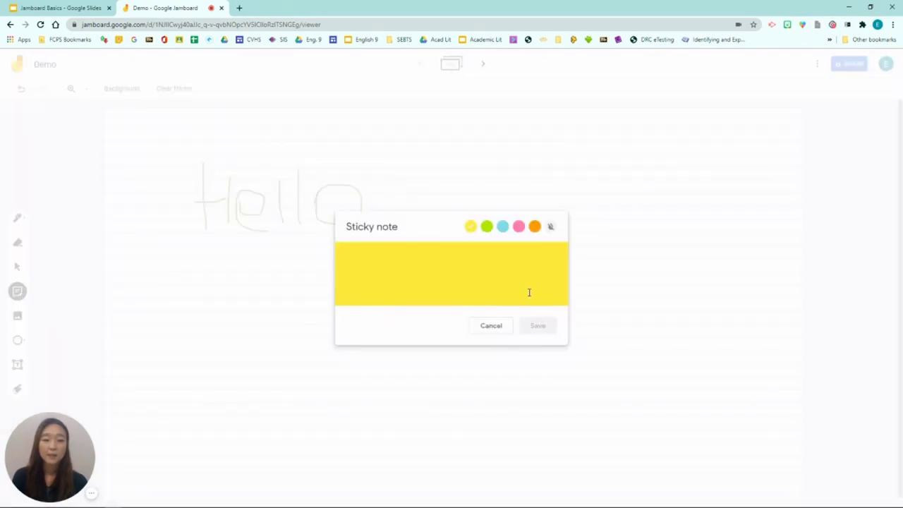
text(hi)
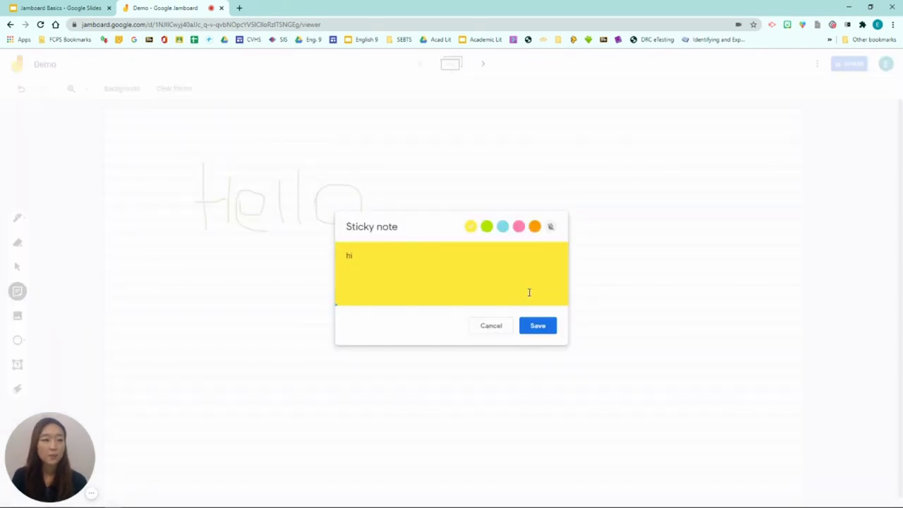
click(537, 327)
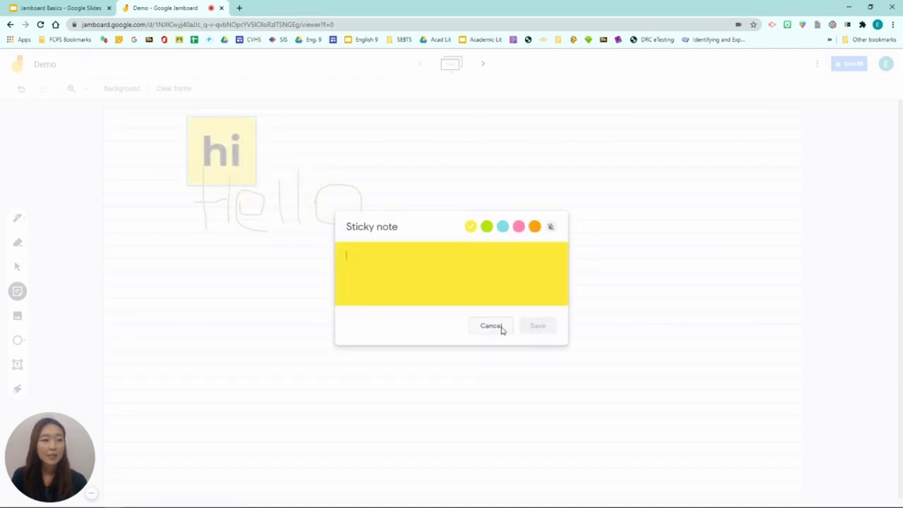
click(500, 327)
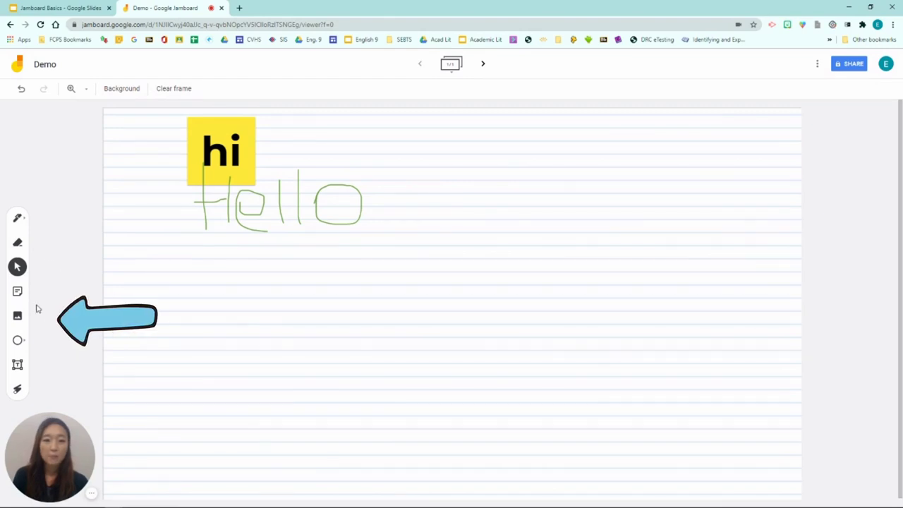
click(19, 319)
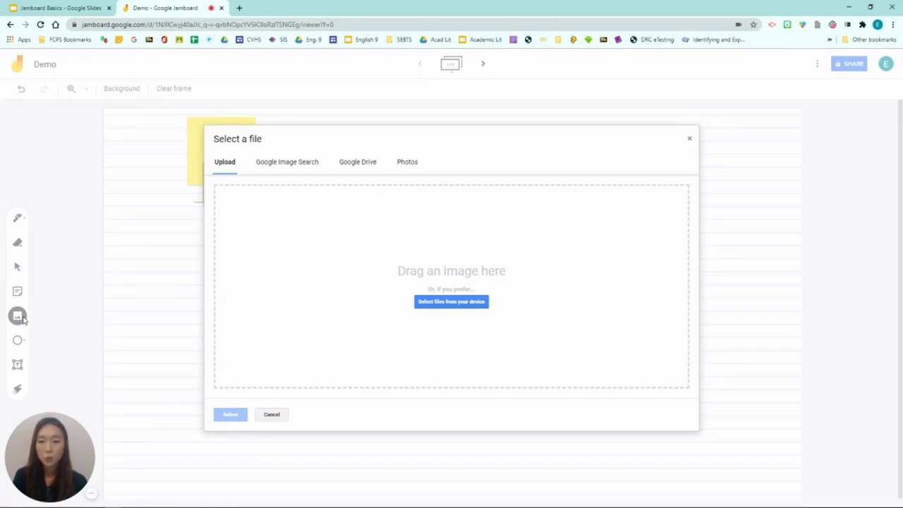
click(364, 164)
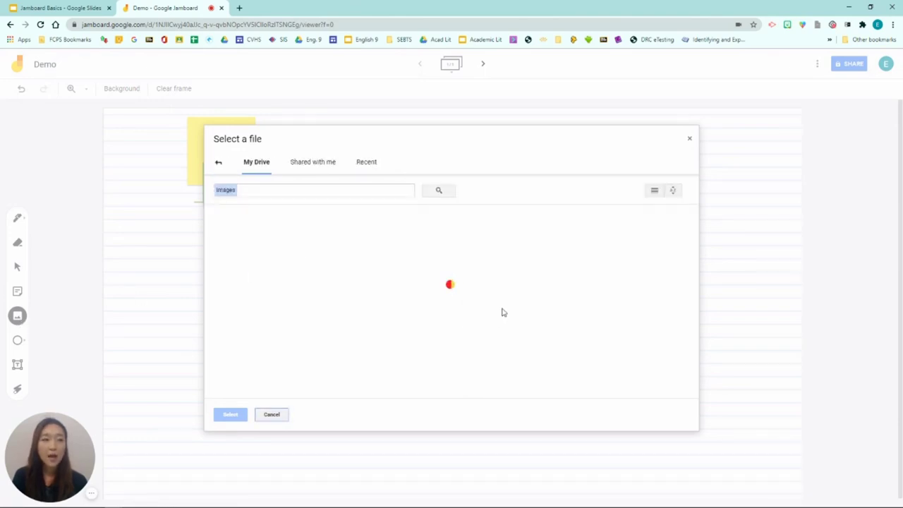
click(690, 139)
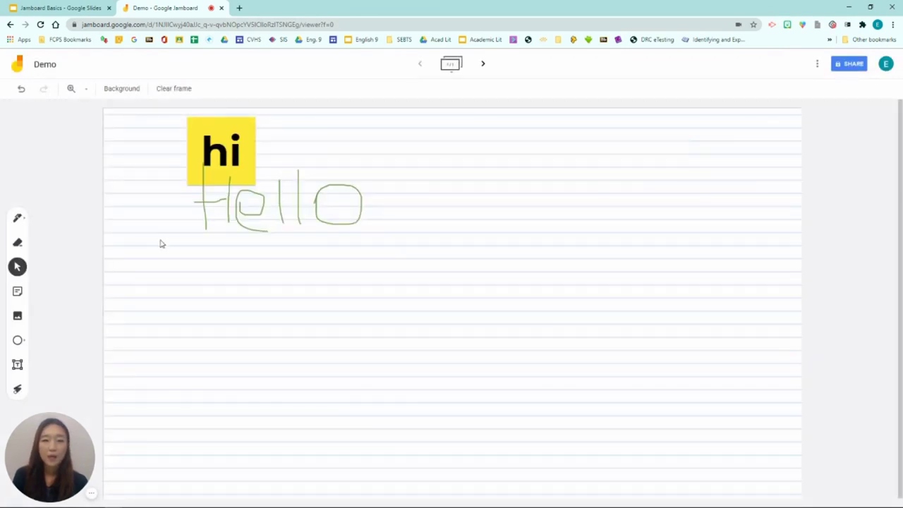
- Draw a rectangle with the square shape below the handwritten Hello
click(16, 342)
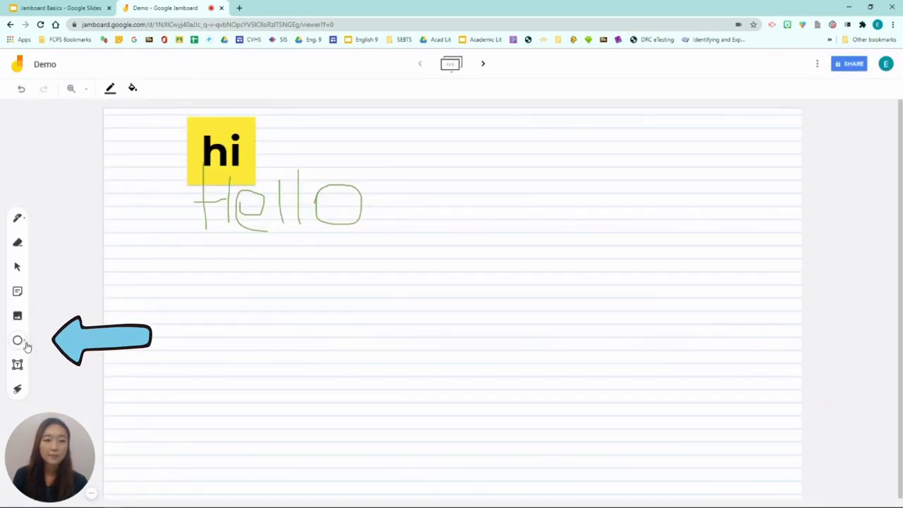
click(26, 344)
click(66, 339)
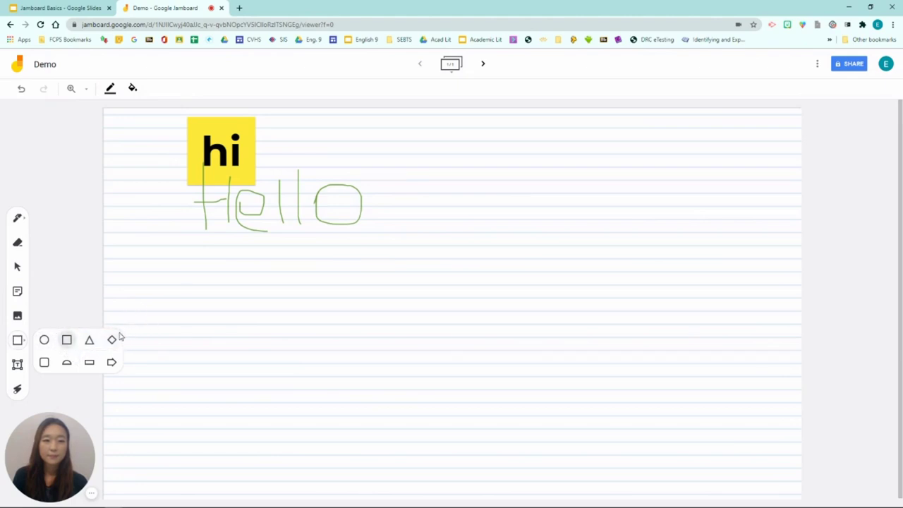
drag(147, 287, 289, 362)
- Add a text box reading "hello" beside the upper part of the rectangle
click(17, 366)
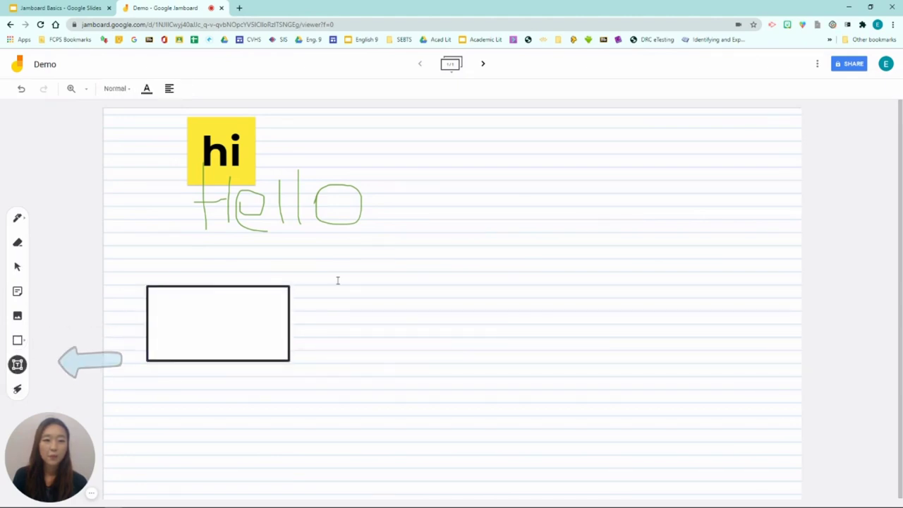
click(366, 280)
text(hello)
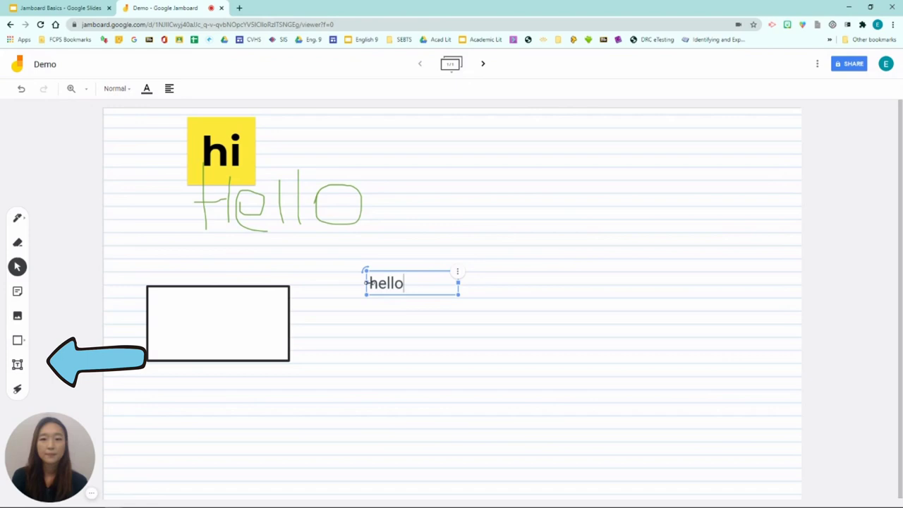
- Trace strokes across the frame with the laser pointer, past the sticky note, handwriting and text
click(17, 388)
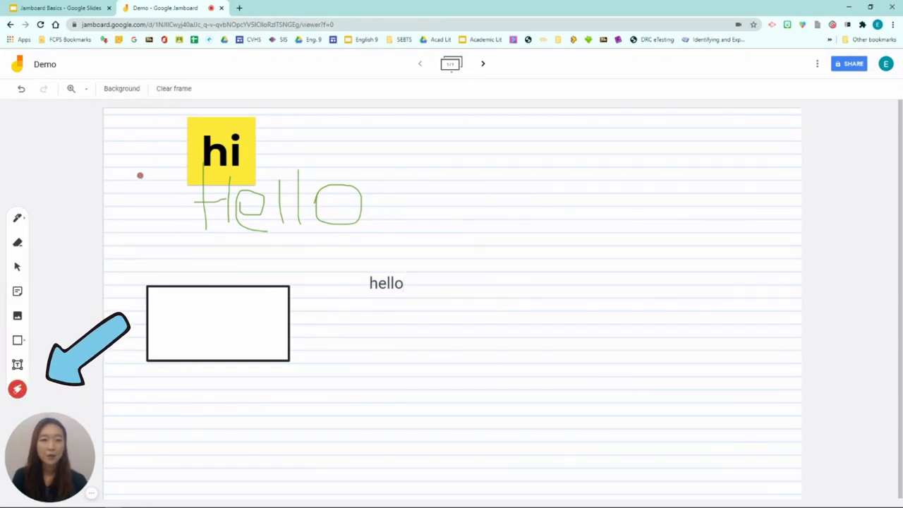
mouse_move(139, 174)
mouse_down()
mouse_move(193, 346)
mouse_move(310, 233)
mouse_move(366, 311)
mouse_up()
mouse_move(365, 354)
mouse_down()
mouse_move(488, 163)
mouse_move(355, 200)
mouse_move(452, 425)
mouse_up()
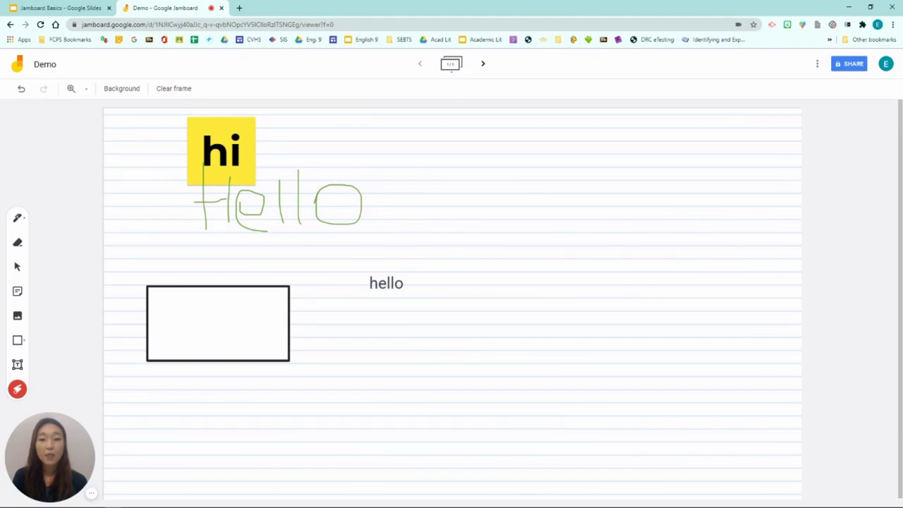
mouse_move(471, 81)
mouse_down()
mouse_move(498, 44)
mouse_move(492, 90)
mouse_up()
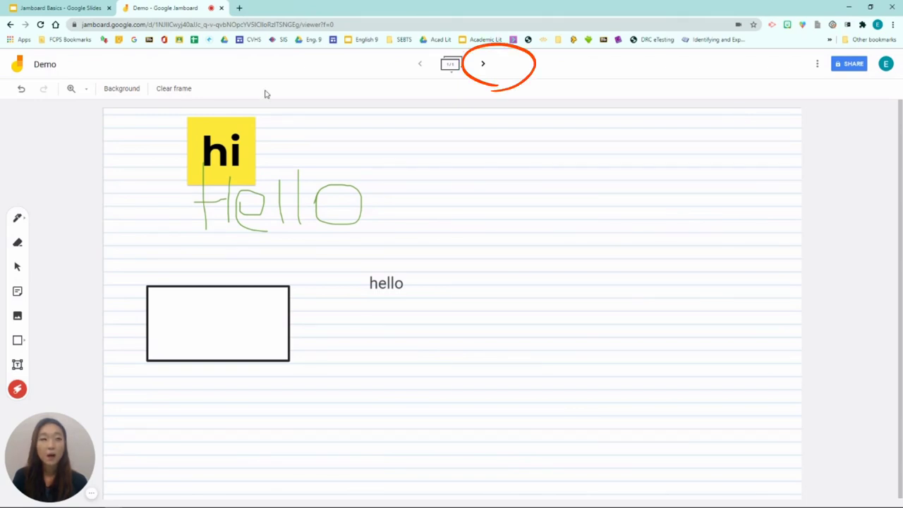
- Add two blank frames to the jam and return to the first frame
click(485, 65)
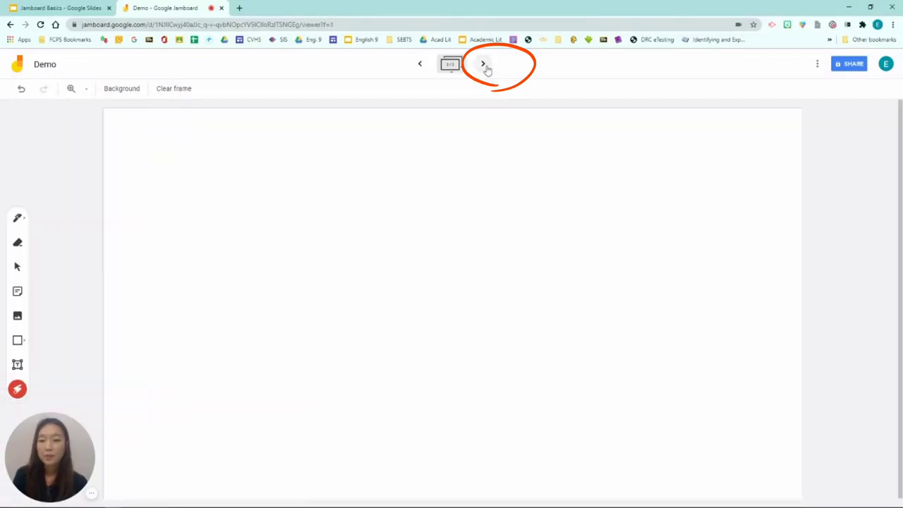
click(485, 66)
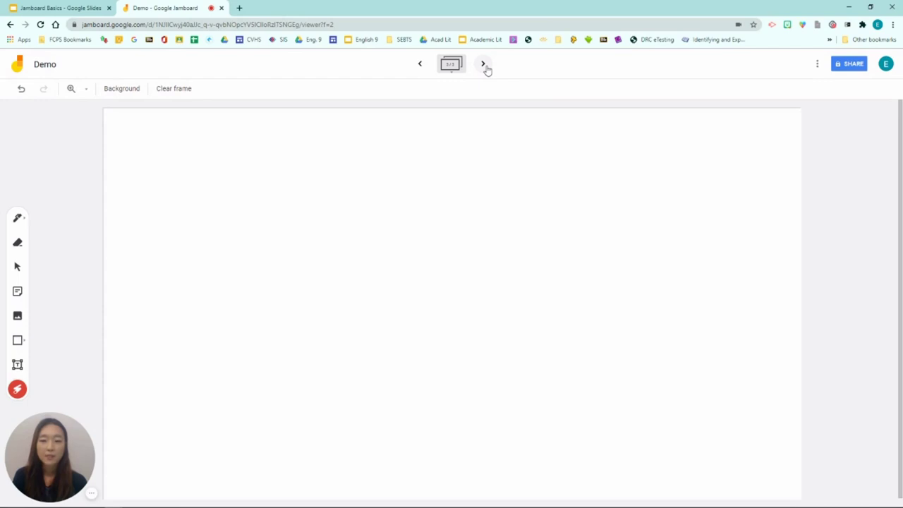
click(422, 69)
click(421, 70)
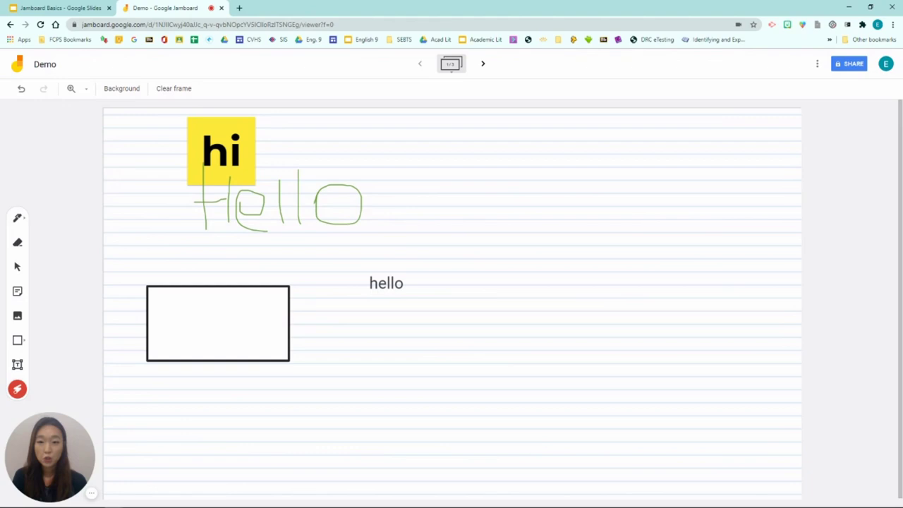
- Insert the four-section math problems image from the device onto the frame
click(18, 316)
click(452, 301)
double_click(110, 173)
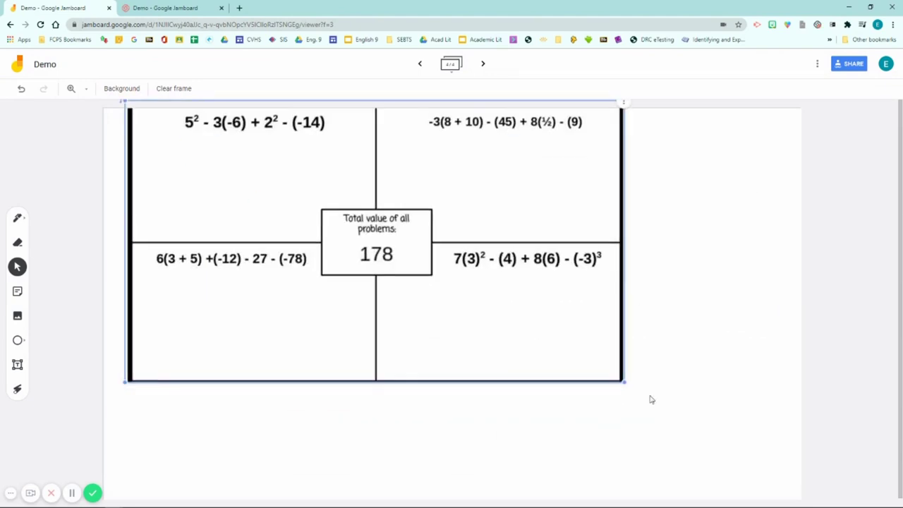
- Handwrite work in red with the pen over the sections of the math problems image
click(18, 218)
click(90, 262)
mouse_move(165, 182)
mouse_down()
mouse_move(382, 201)
mouse_move(455, 198)
mouse_move(262, 247)
mouse_move(365, 263)
mouse_up()
drag(388, 231, 418, 260)
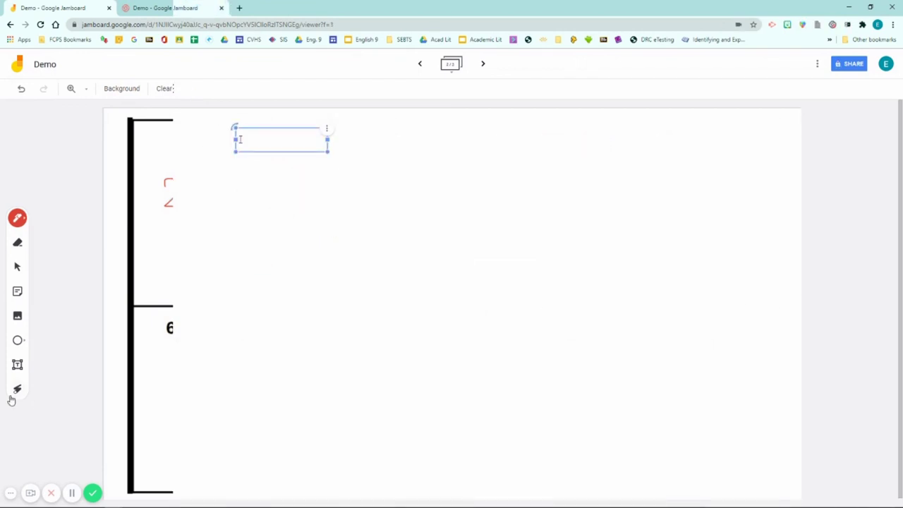
- Enter "Parts of a Cell" in the text box on the blank frame and set it to Display style
text(Parts of a Cell)
click(117, 88)
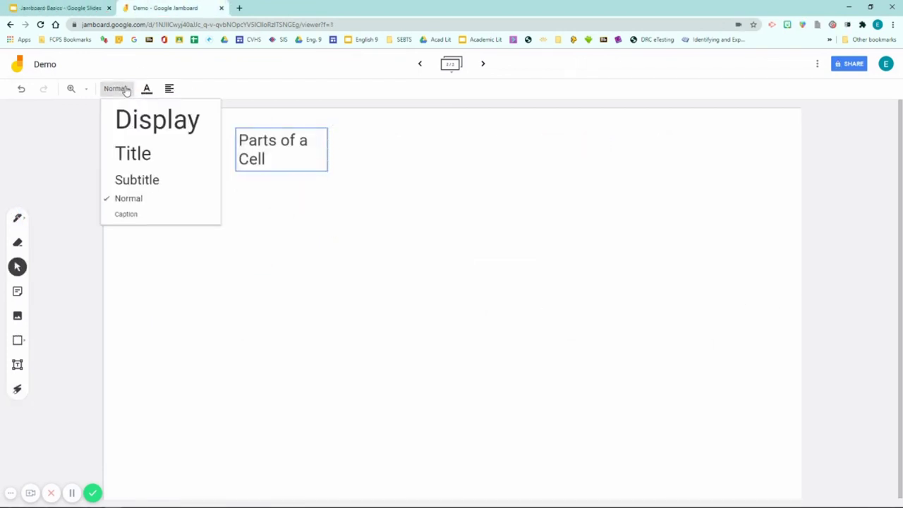
click(157, 119)
- Insert the cell diagram image from the device's Downloads folder and enlarge it below the "Parts of a Cell" title
click(18, 315)
click(446, 303)
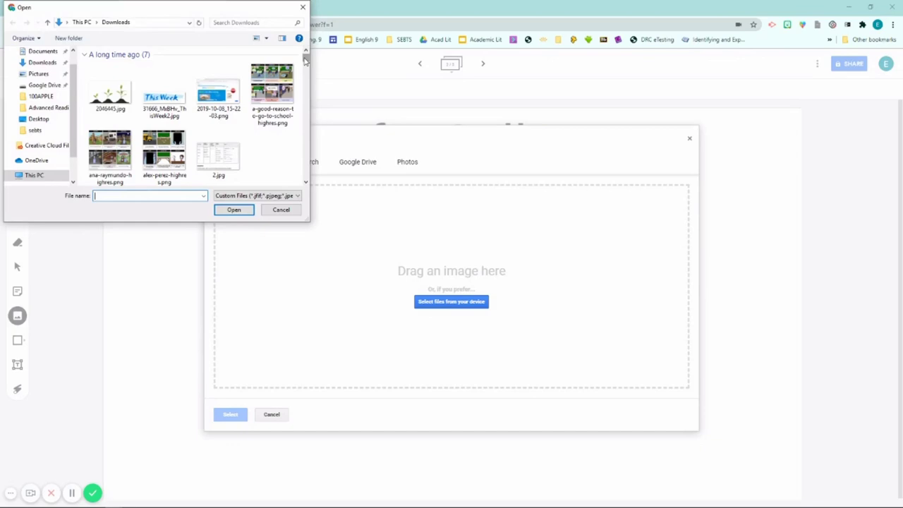
scroll(176, 141, down, 3)
double_click(173, 138)
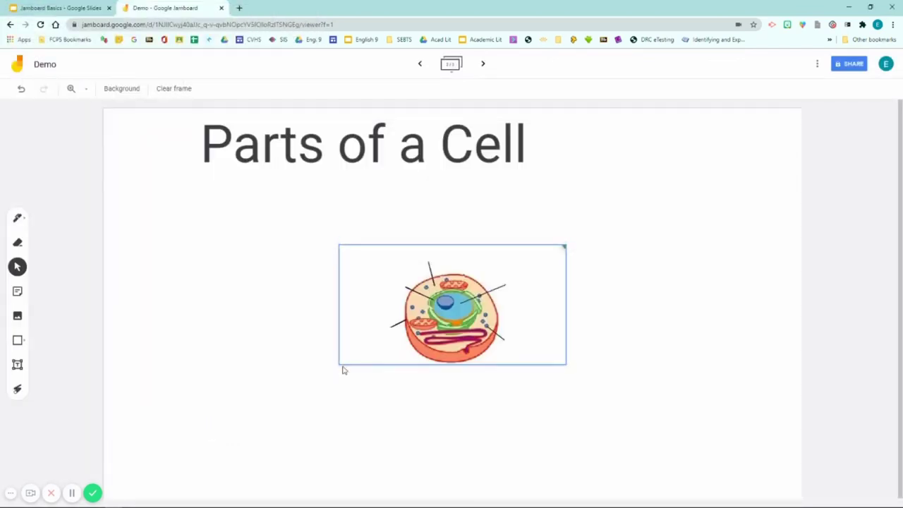
drag(343, 369, 228, 428)
drag(581, 428, 727, 436)
click(104, 332)
- Add a yellow sticky note reading "Nucleus" and a pink one reading "Cytoplasm"
click(17, 291)
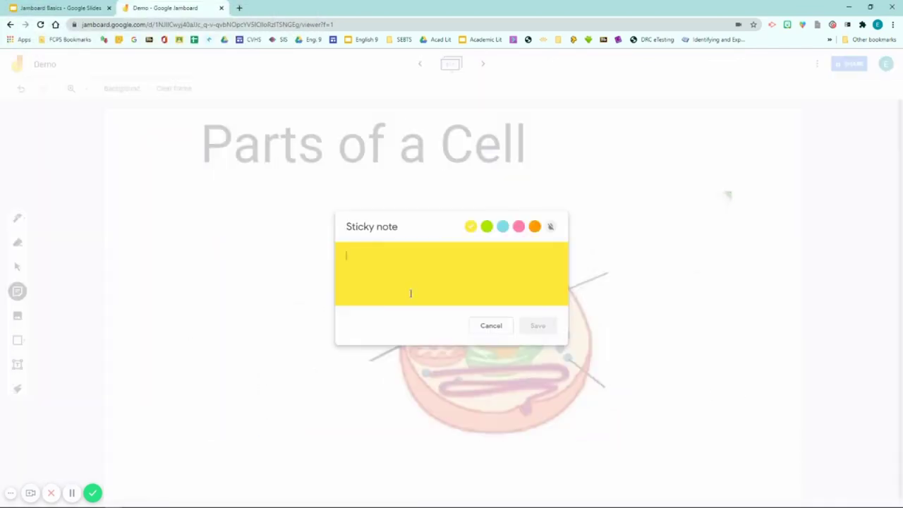
text(Nucleus)
click(537, 326)
click(18, 290)
click(519, 226)
text(Cytoplasm)
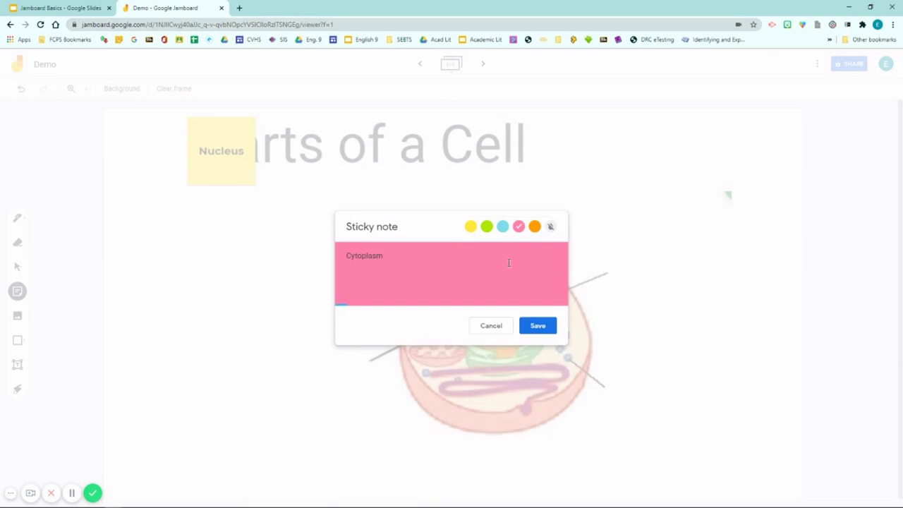
click(538, 325)
- Add a blue sticky note reading "Cell Membrane" and a pink one reading "Nuclear Membrane"
click(17, 291)
click(502, 226)
text(Cell Membrane)
click(538, 326)
click(17, 290)
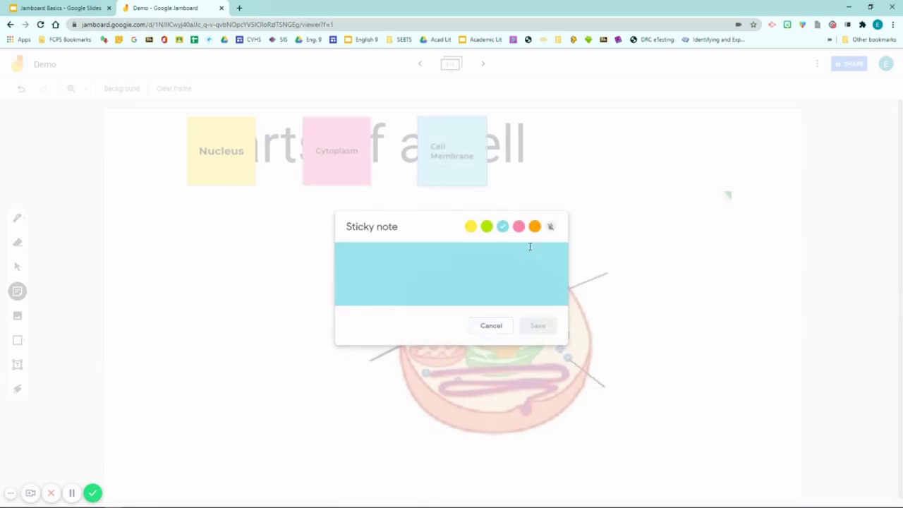
click(519, 226)
text(Nuclear Membrane)
click(538, 325)
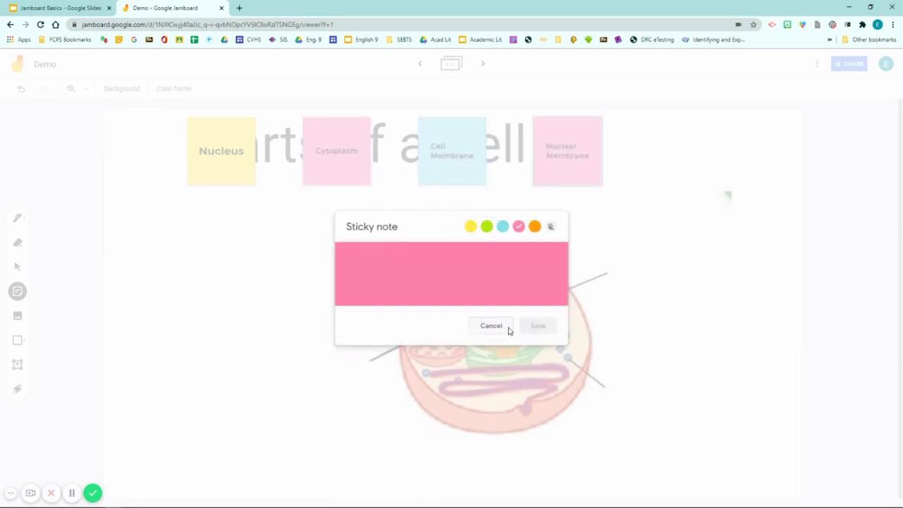
click(492, 325)
- Move the Nucleus, Cytoplasm, Cell Membrane and Nuclear Membrane notes to the matching pointer lines of the cell diagram
drag(212, 154, 634, 265)
drag(337, 154, 444, 195)
drag(452, 155, 334, 385)
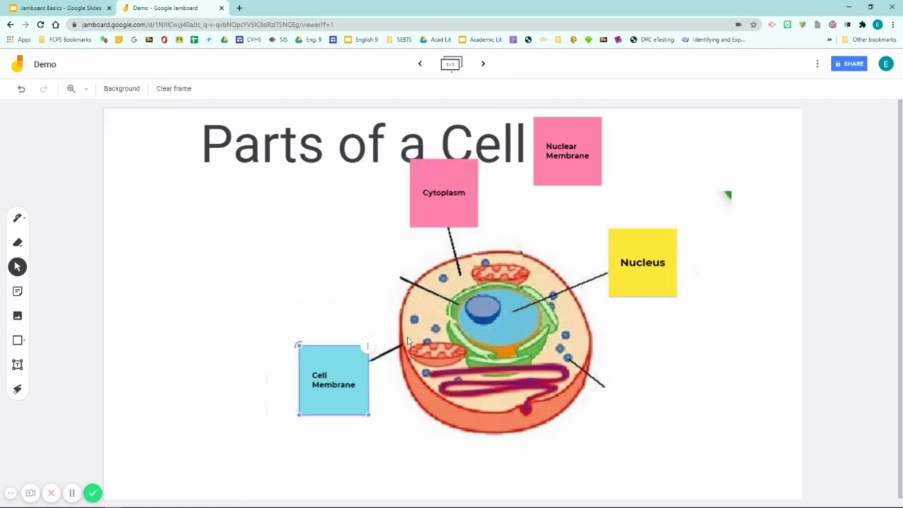
drag(567, 151, 361, 244)
click(269, 265)
- Trace over the labelled cell diagram with the laser pointer and handwrite pen strokes beside it
click(18, 389)
mouse_move(395, 212)
mouse_down()
mouse_move(353, 300)
mouse_move(435, 240)
mouse_up()
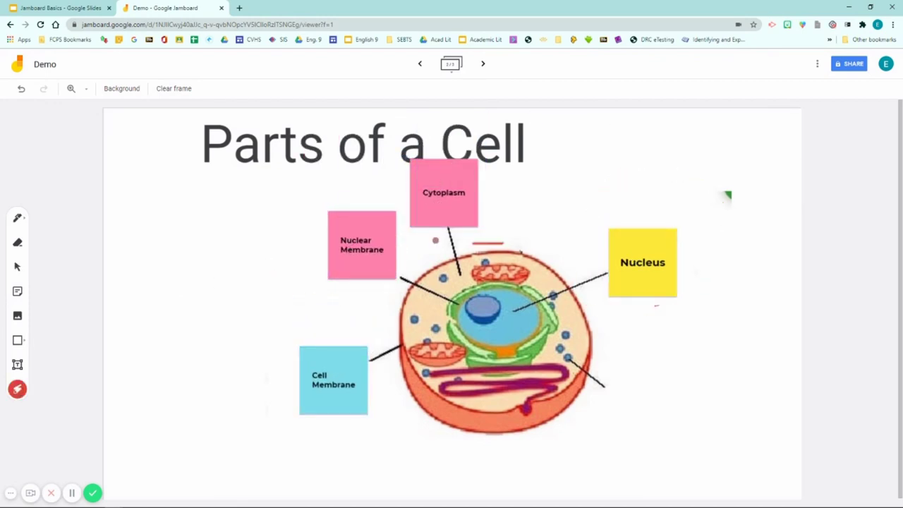
click(18, 218)
click(90, 263)
drag(168, 254, 168, 296)
drag(174, 278, 196, 295)
mouse_move(200, 252)
mouse_down()
mouse_move(219, 295)
mouse_move(235, 297)
mouse_up()
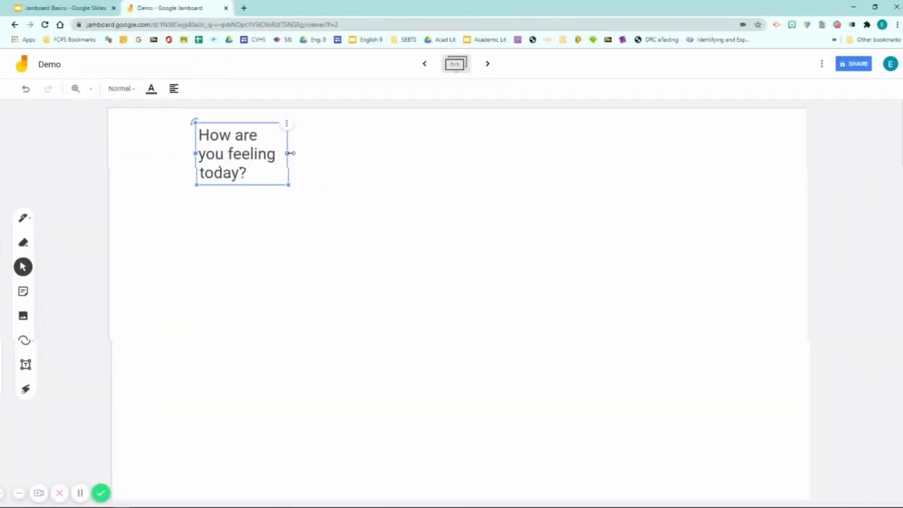
- Set the "How are you feeling today?" text to Title style and draw a long, thin rectangle across the middle of the frame
click(117, 88)
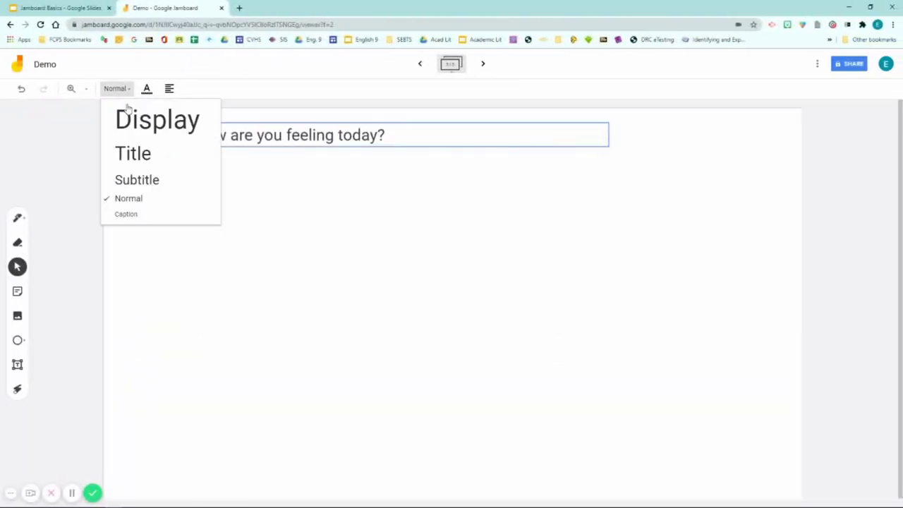
click(133, 153)
click(17, 340)
click(90, 362)
drag(153, 309, 760, 326)
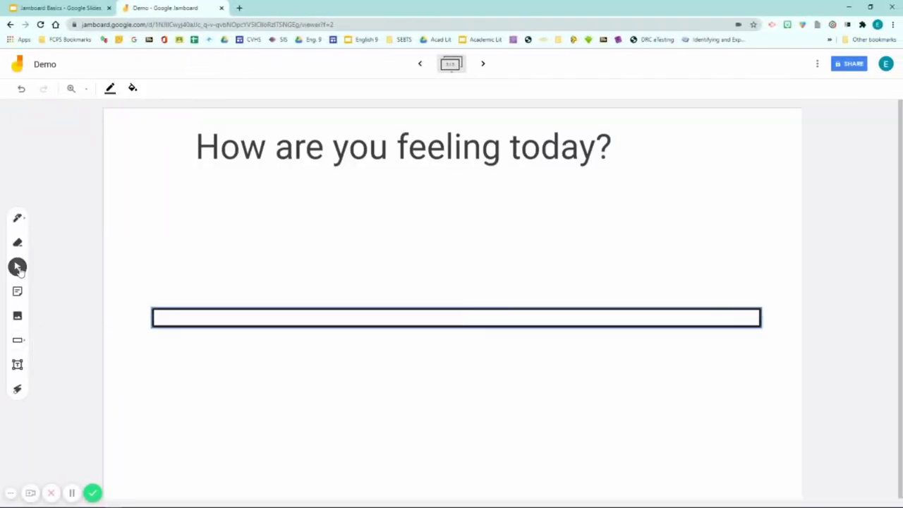
click(18, 268)
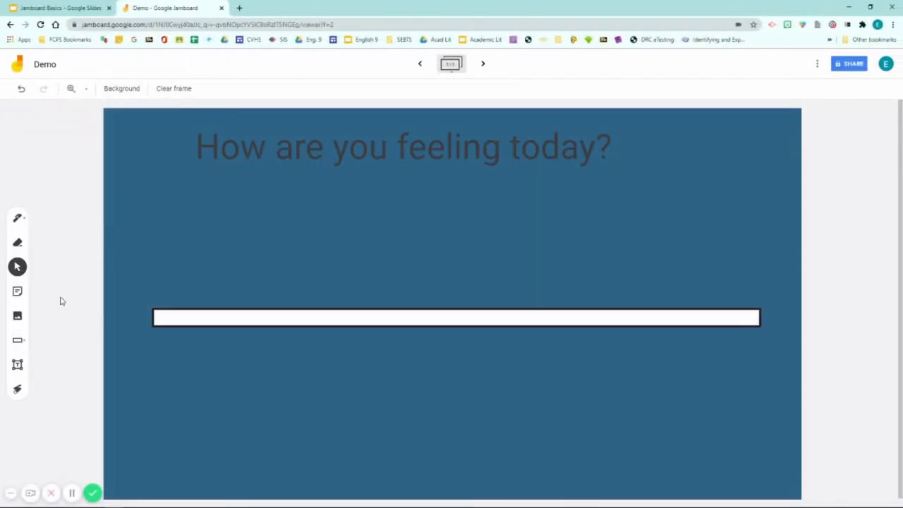
- Make the question text white and insert a "happy face emoji" from Google Image Search at the left end of the bar
click(242, 133)
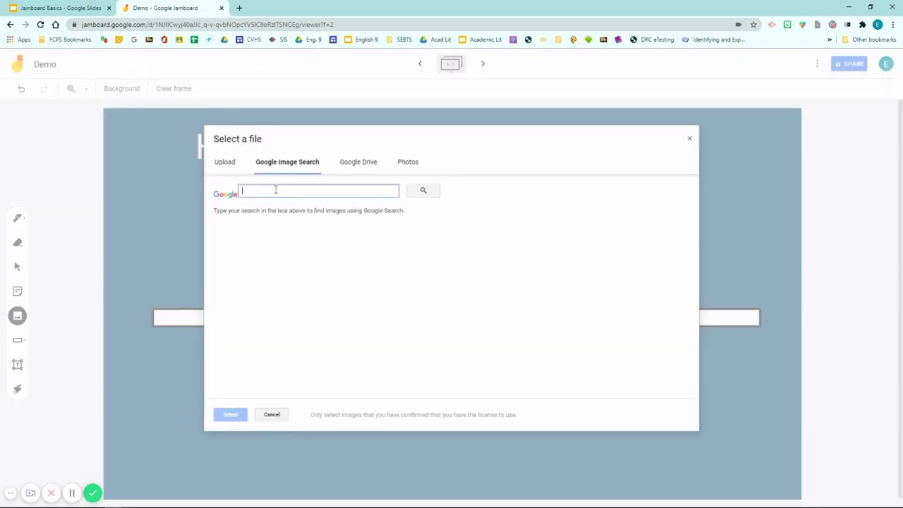
text(happy face emoji)
key(Return)
click(254, 282)
click(230, 414)
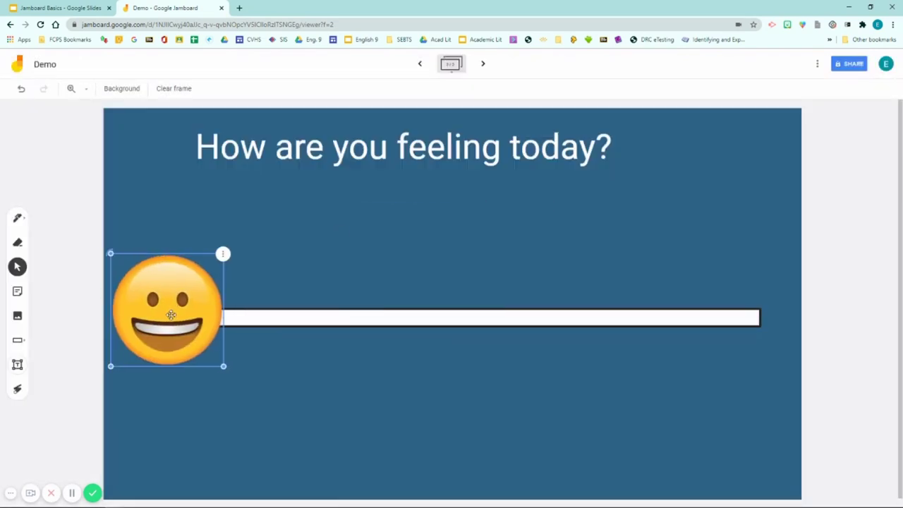
- Insert a "sad face emoji" from Google Image Search, then move and resize it at the right end of the bar
click(17, 315)
triple_click(318, 190)
text(sad face emoji)
click(424, 191)
click(245, 260)
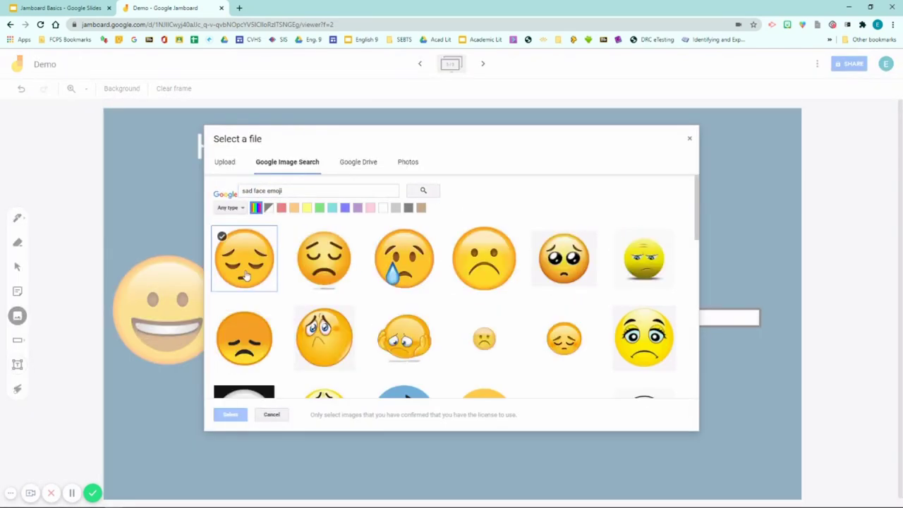
click(230, 414)
drag(452, 303, 685, 308)
drag(587, 407, 662, 369)
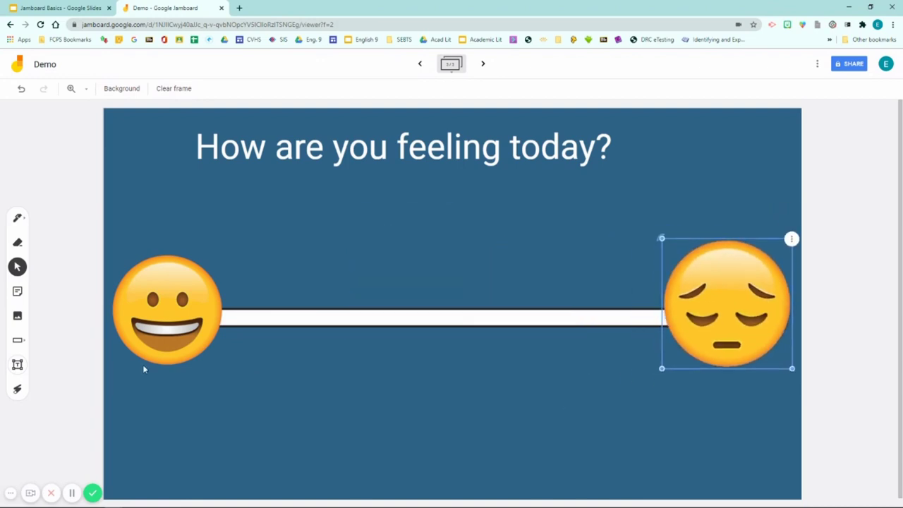
- Add a yellow and a green sticky note, each reading "Your name"
click(17, 291)
text(Your name)
click(486, 225)
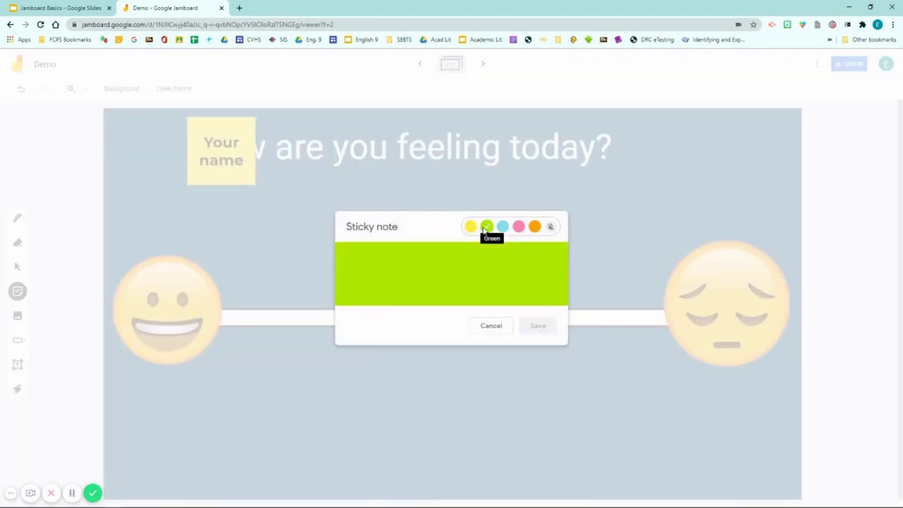
text(Y)
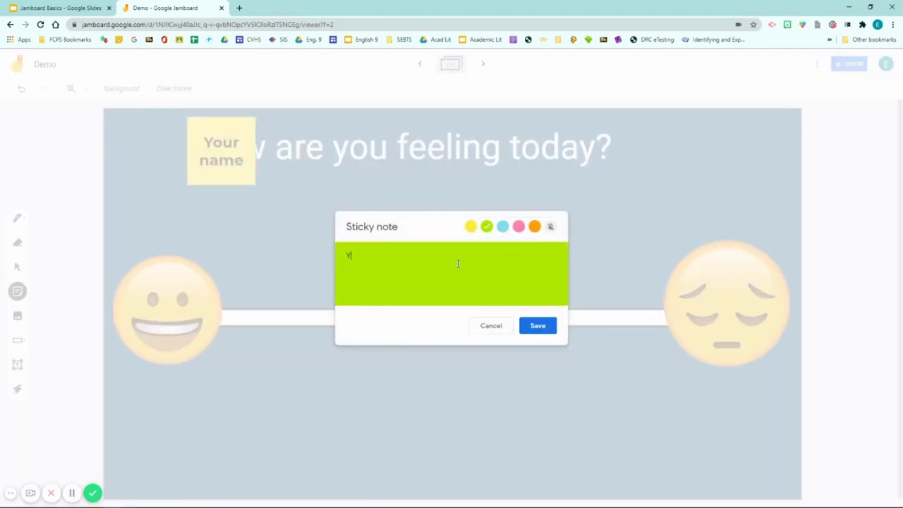
text(our name)
click(538, 326)
- Add a blue and a pink "Your name" sticky note and move both along the bar toward the sad face
click(502, 226)
text(Your name)
click(538, 326)
click(17, 291)
click(518, 226)
text(You)
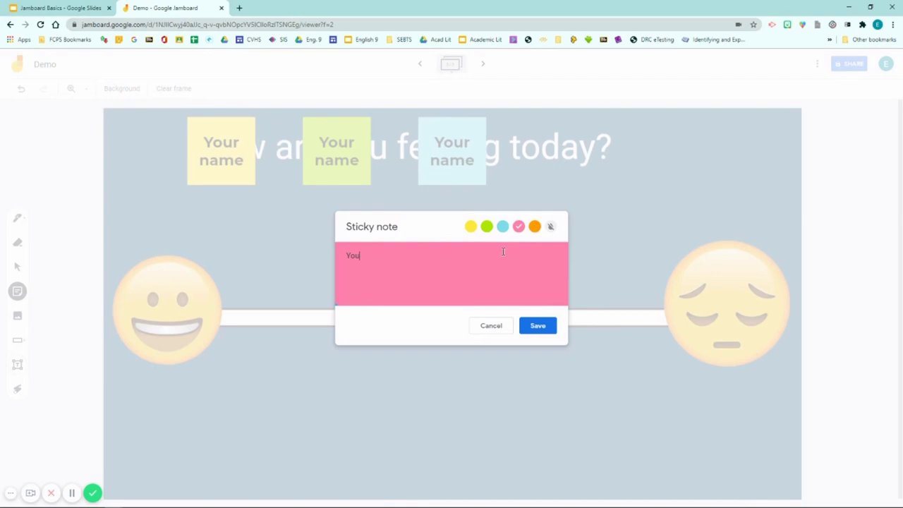
text(r name)
click(538, 326)
drag(569, 151, 625, 269)
drag(452, 151, 520, 261)
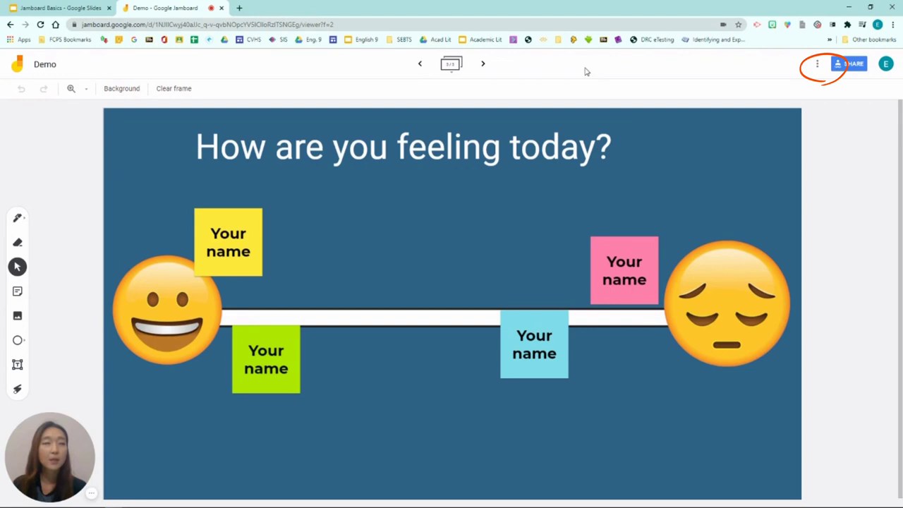
- Review the jam's additional options, including making a copy and downloading as PDF
click(817, 64)
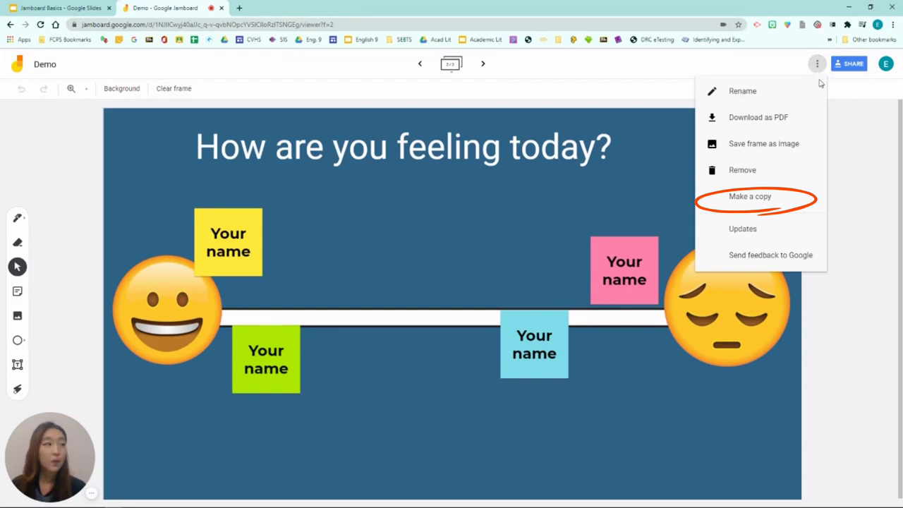
click(820, 65)
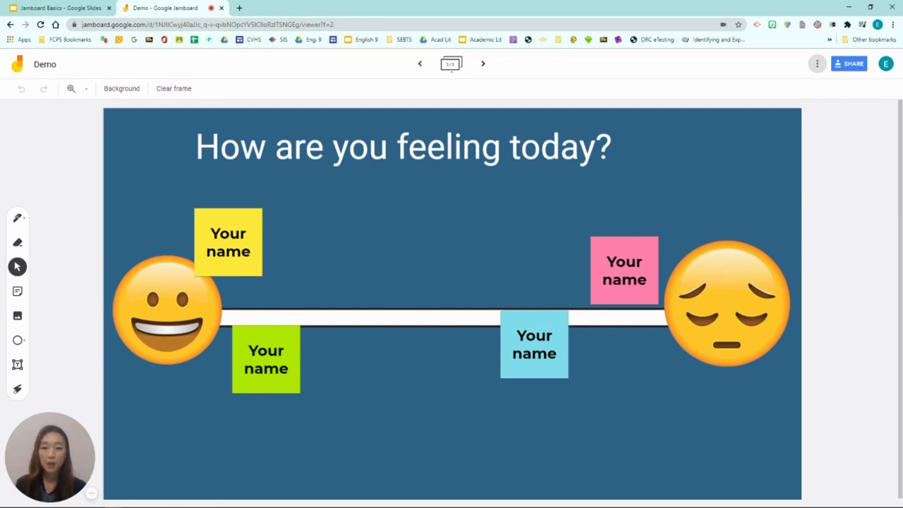
- Give anyone with the link Editor access to the jam, copy its link and finish sharing
click(852, 65)
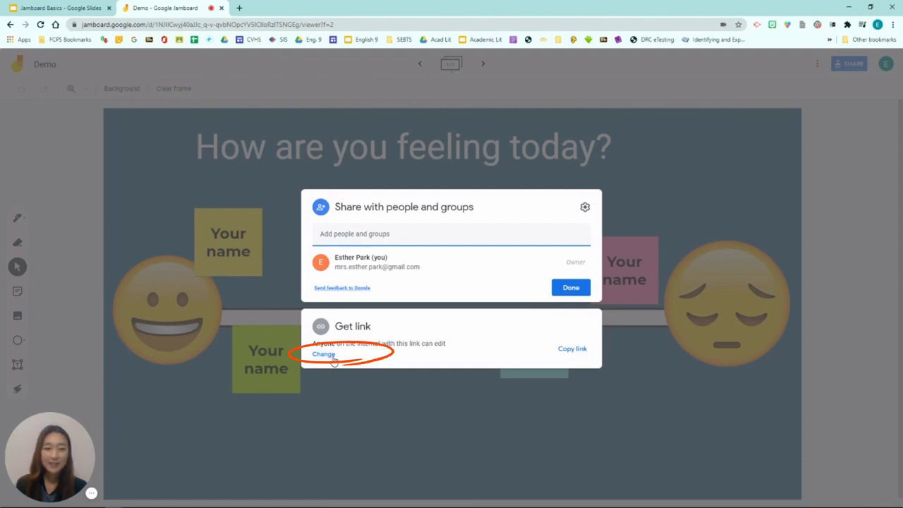
click(330, 357)
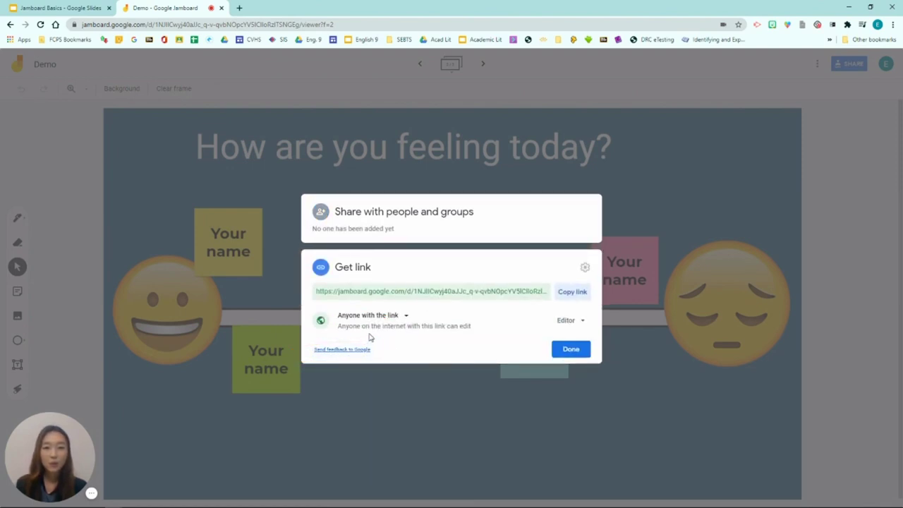
click(564, 321)
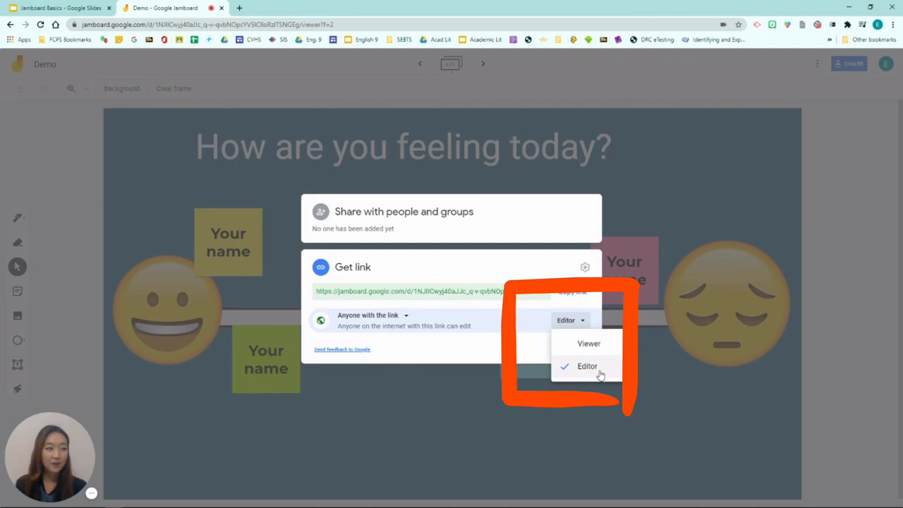
click(598, 371)
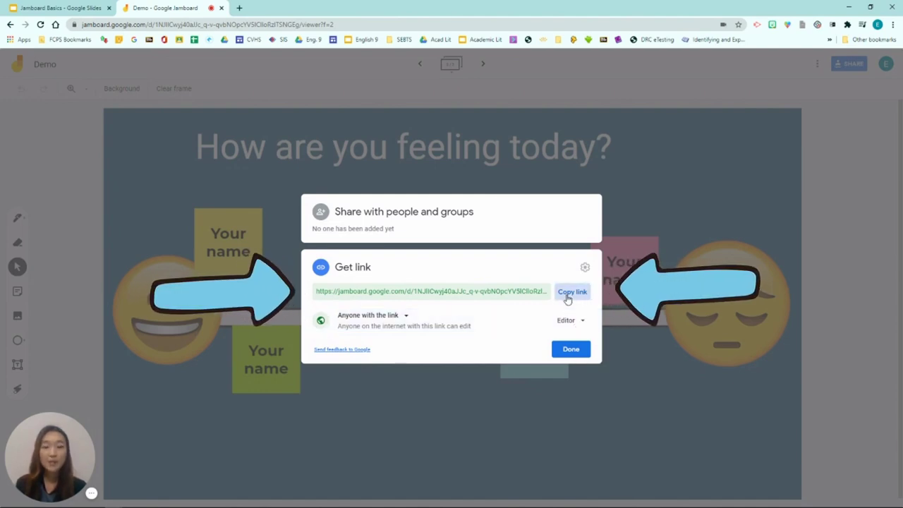
click(568, 297)
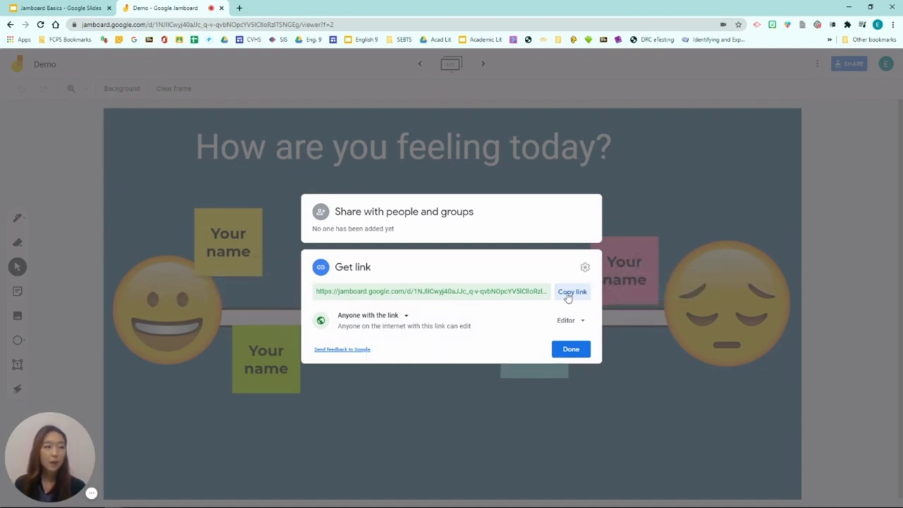
click(571, 349)
- Switch to the Jamboard Basics Google Slides deck and present it from the ideas and templates slide
click(92, 7)
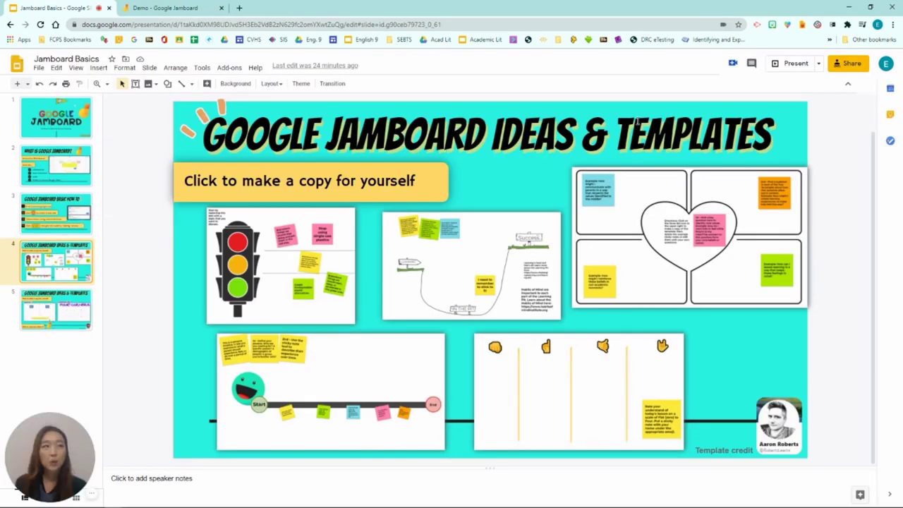
click(782, 65)
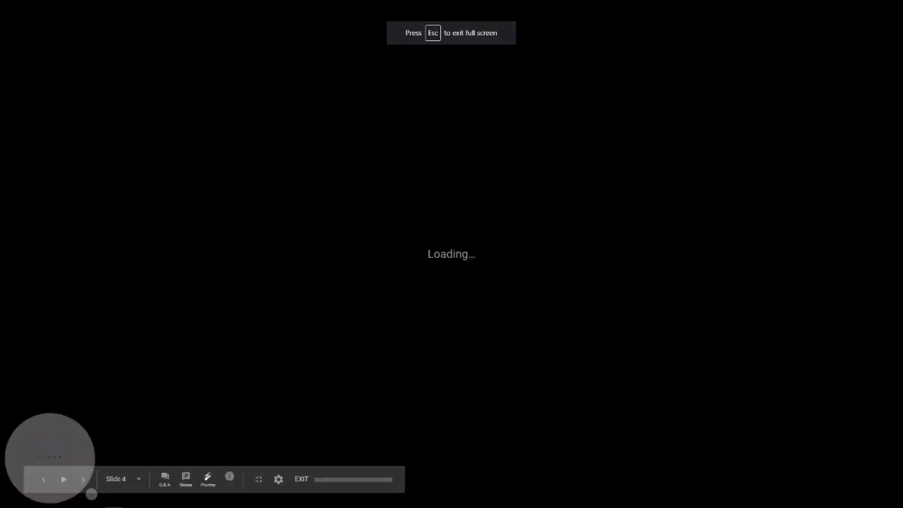